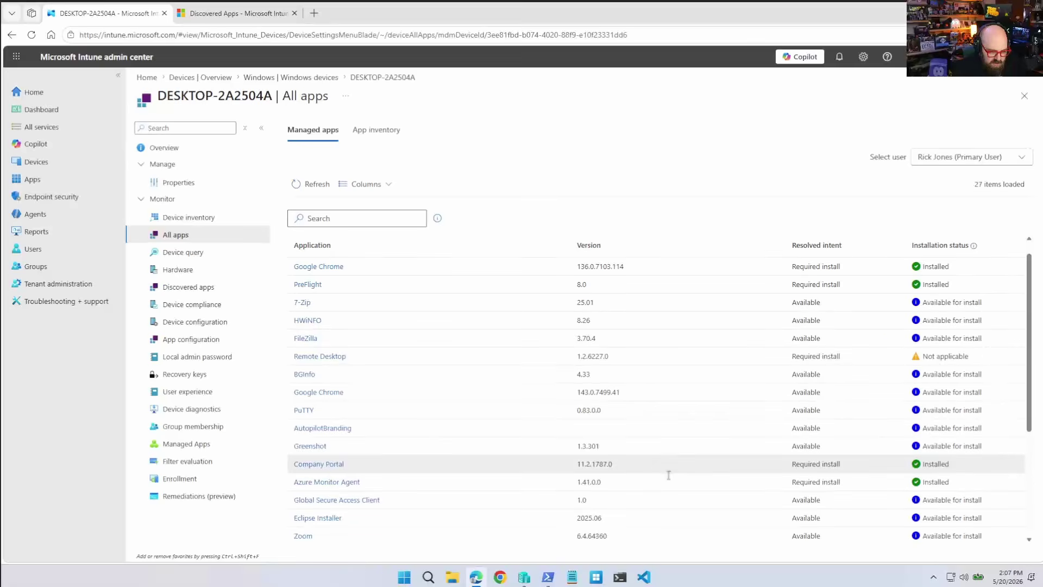
View the installation details of the Company Portal app on DESKTOP-2A2504A and close them.
click(332, 389)
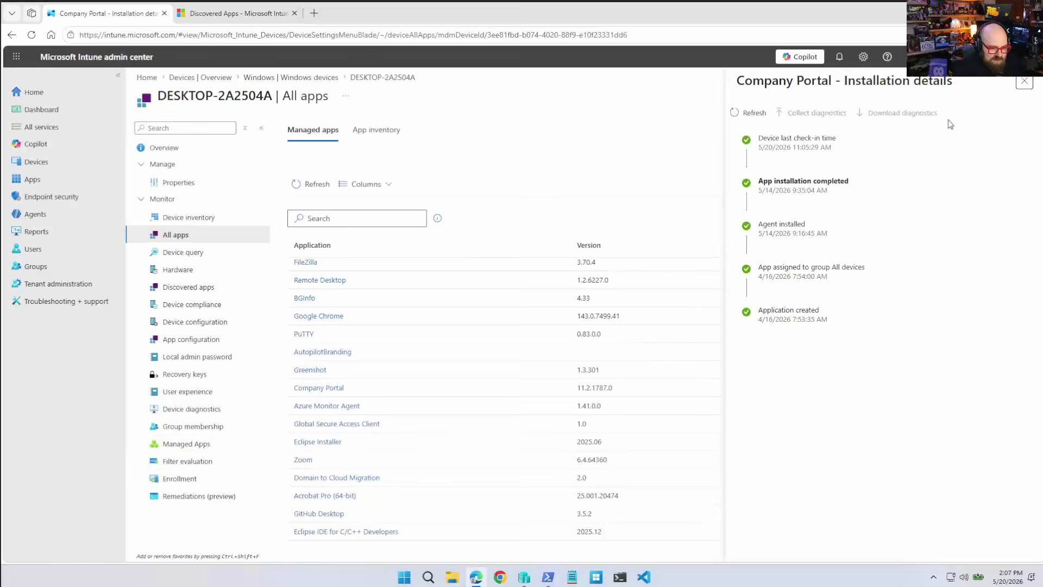
click(1025, 83)
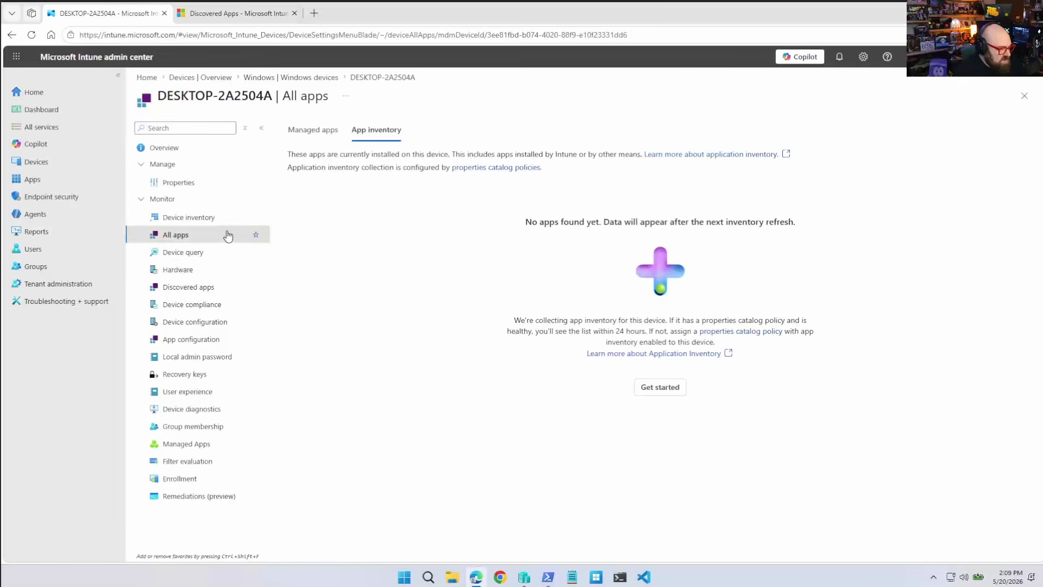
Start a new device configuration policy for the Windows 10 and later platform with the Properties catalog profile type.
click(55, 170)
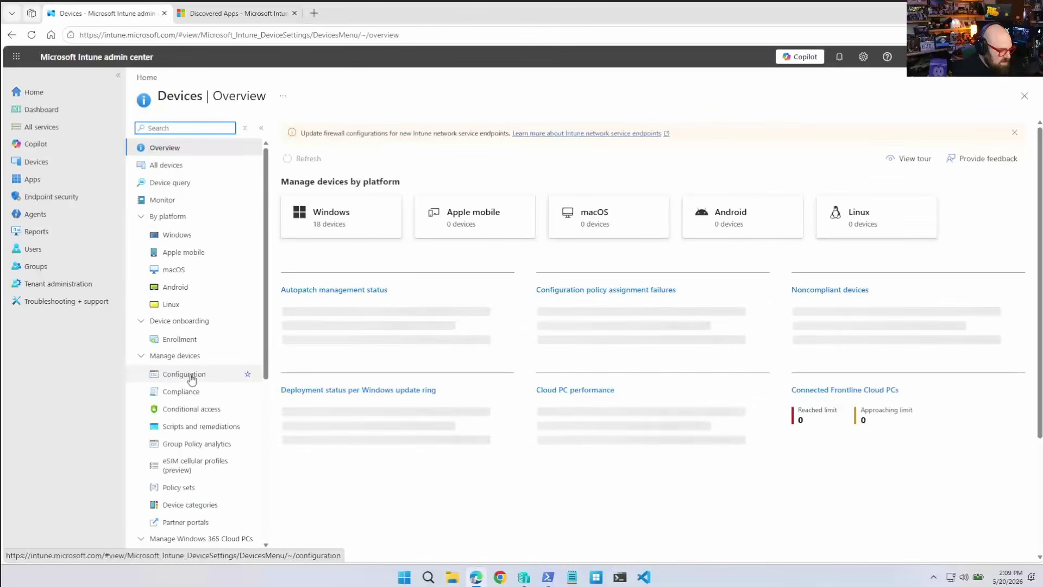
click(191, 374)
click(304, 167)
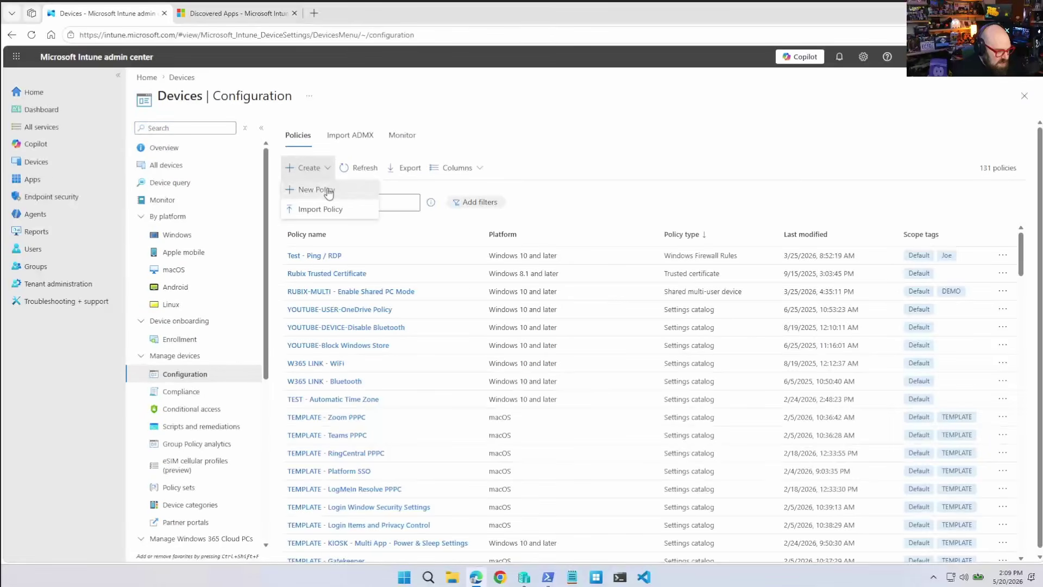
click(318, 187)
click(791, 133)
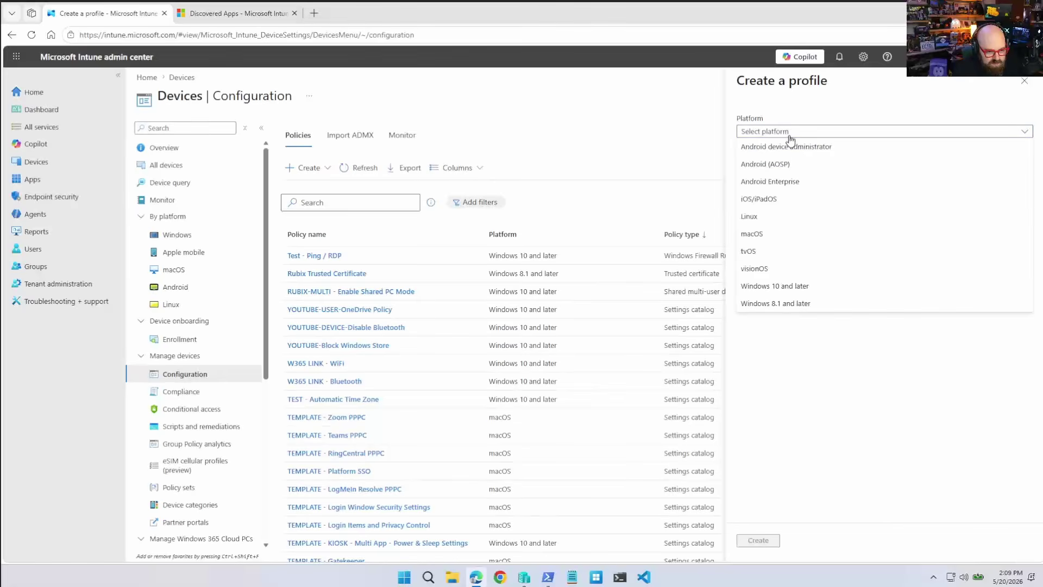
click(826, 287)
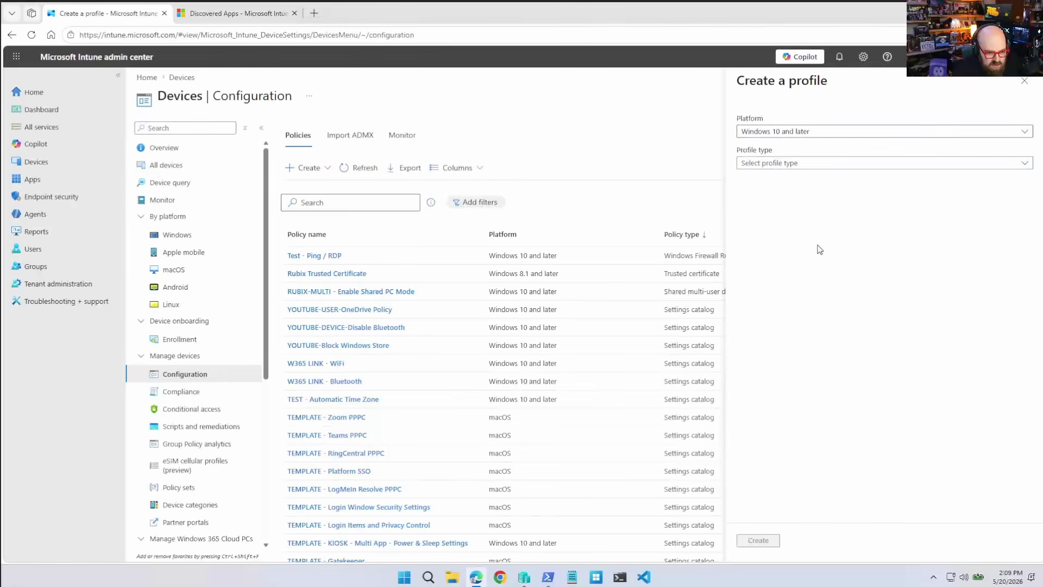
click(797, 166)
click(810, 196)
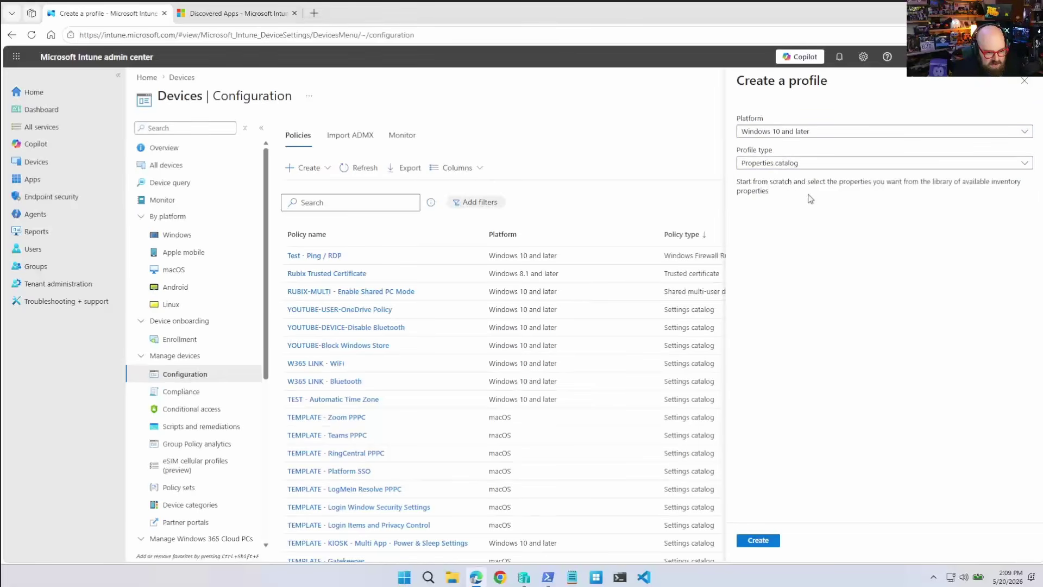
click(757, 541)
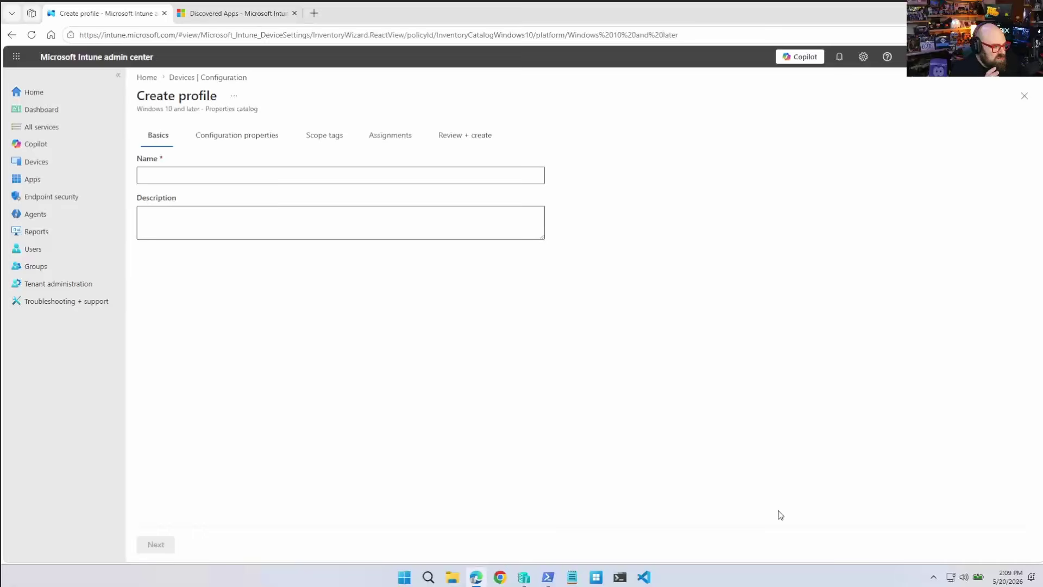
Name the profile App Inventory and continue to its configuration properties.
click(200, 168)
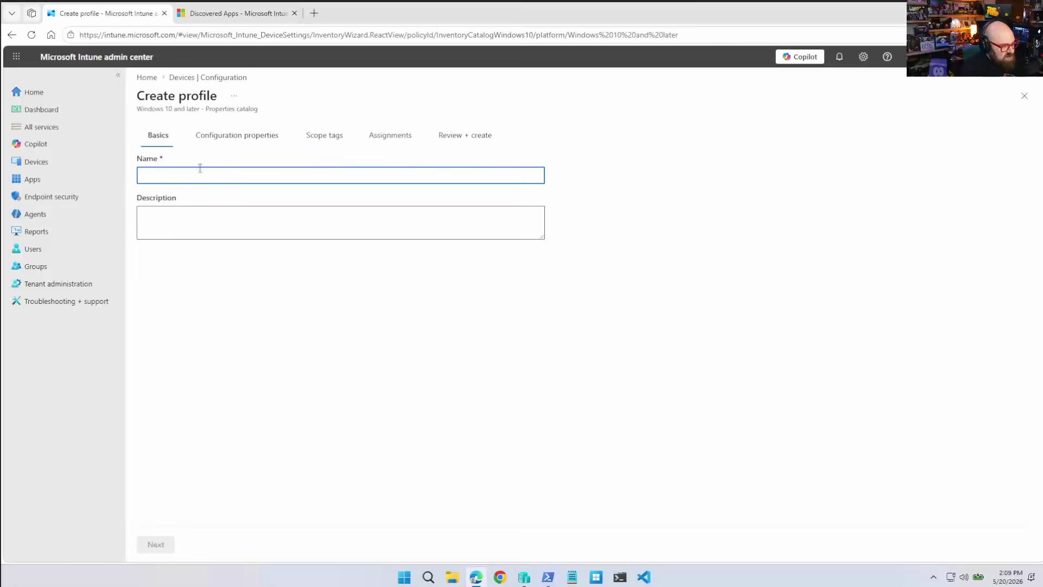
text(App Inventory)
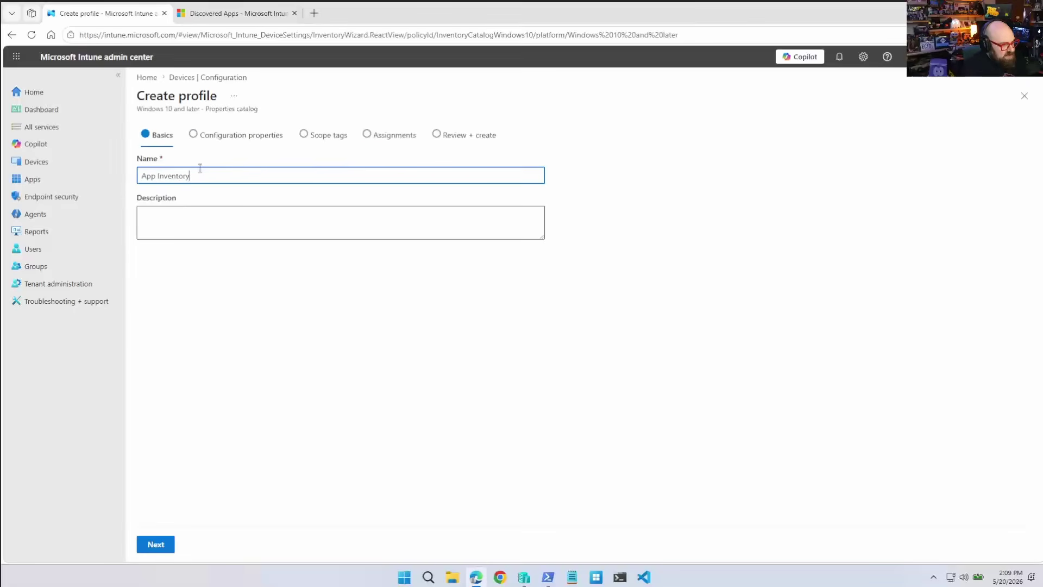
click(155, 545)
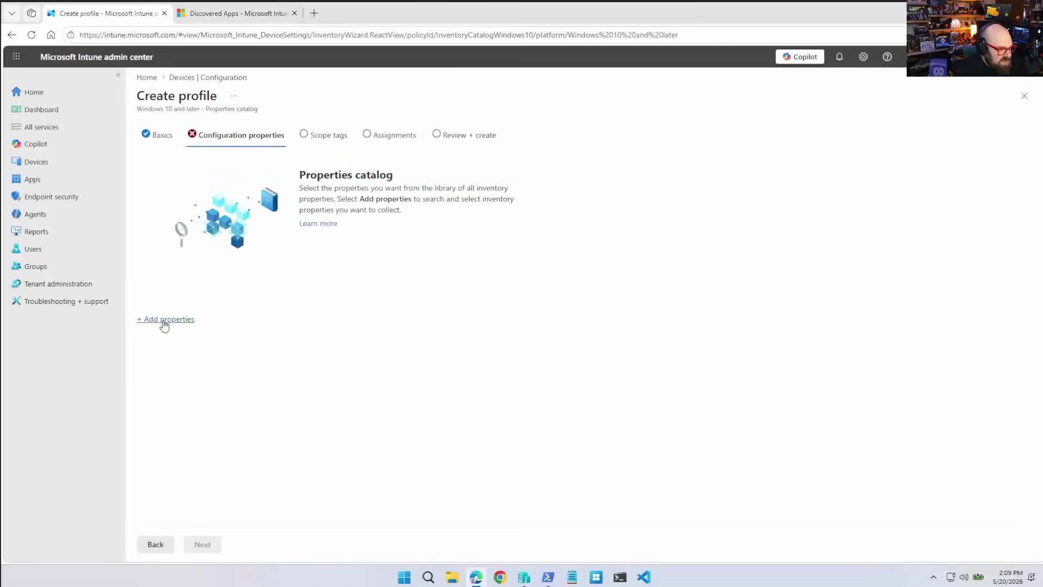
Select the entire Application Properties category in the properties picker.
click(164, 321)
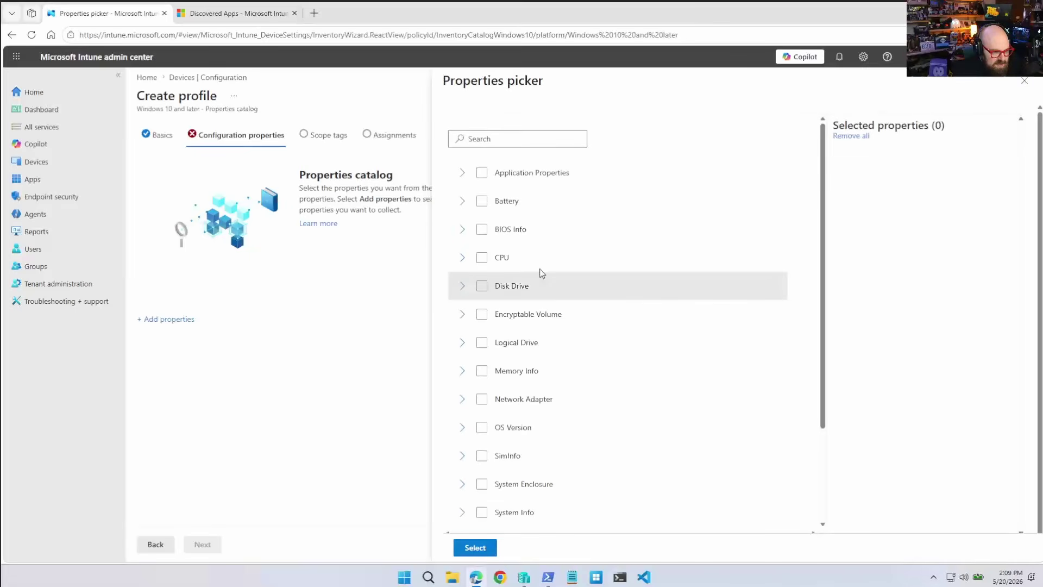
click(463, 174)
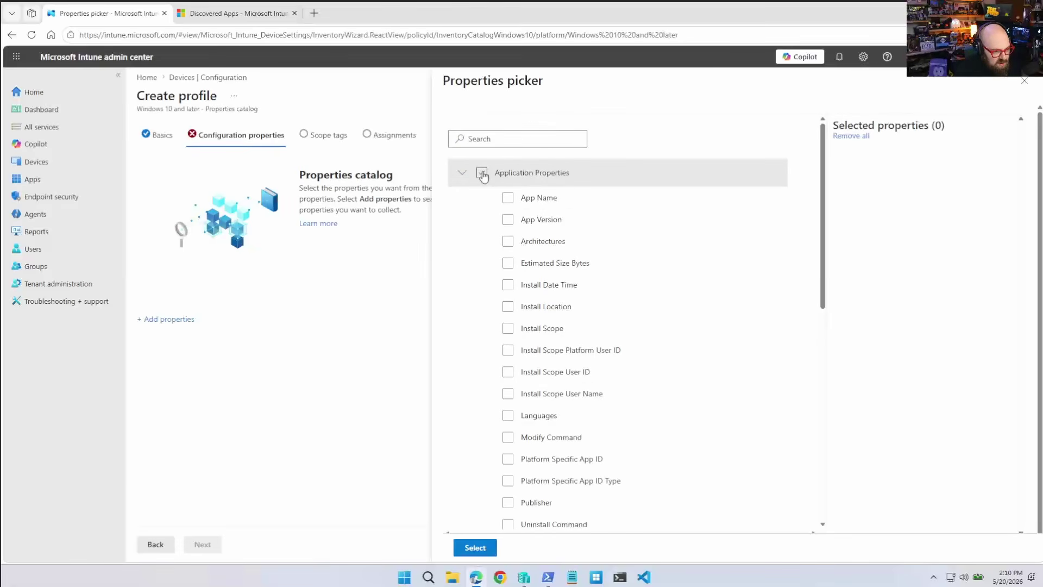
click(482, 174)
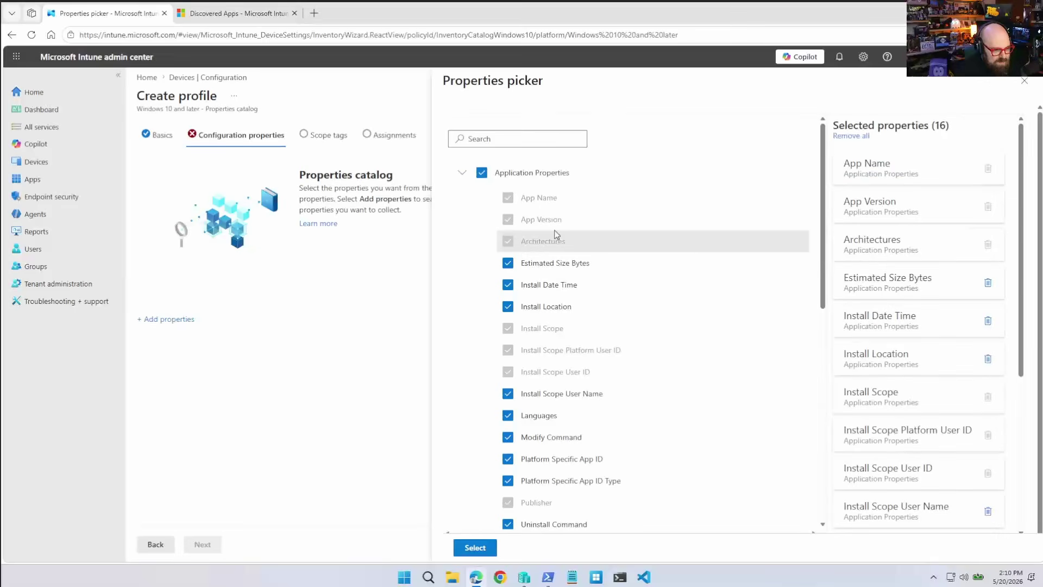
scroll(557, 241, down, 1)
scroll(537, 260, down, 1)
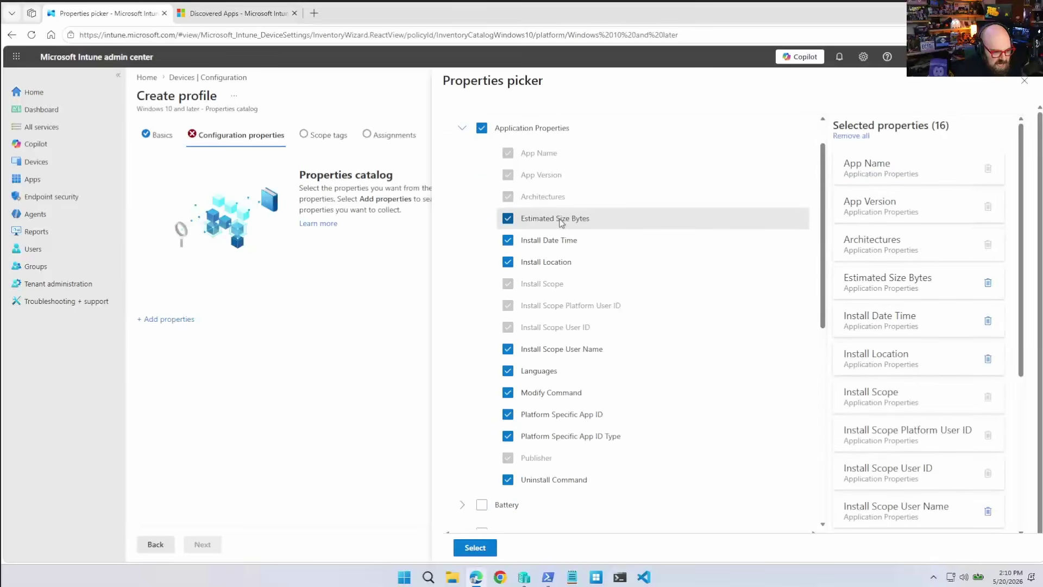
Try deselecting the optional Estimated Size Bytes and Languages properties, and reselect both.
click(508, 218)
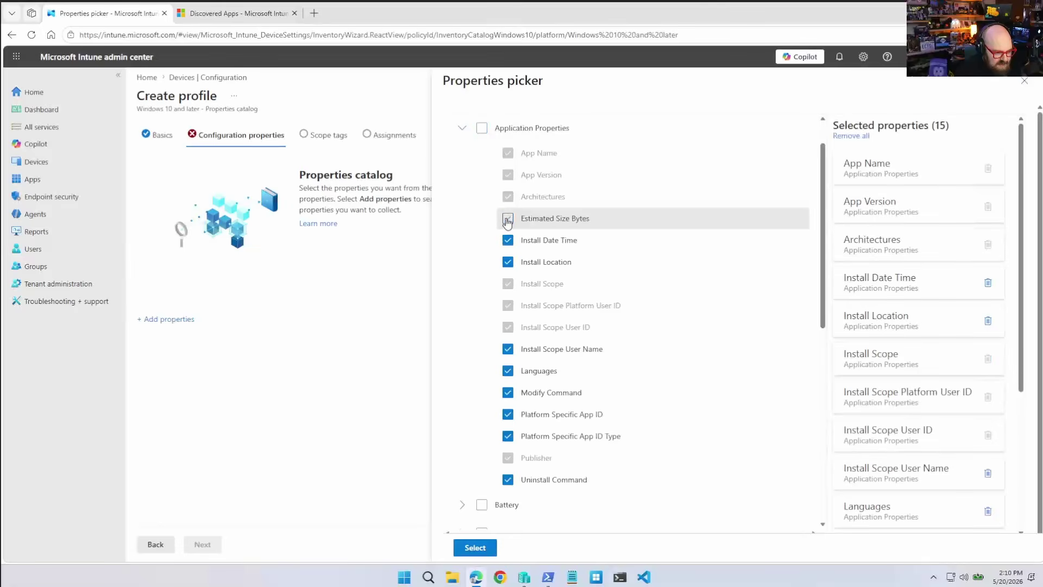
click(508, 371)
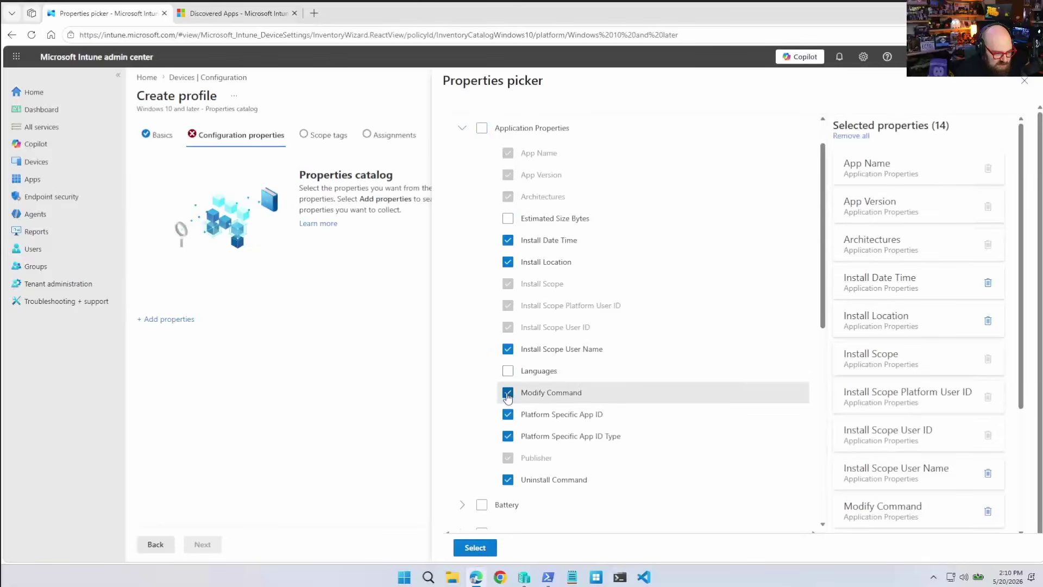
click(509, 415)
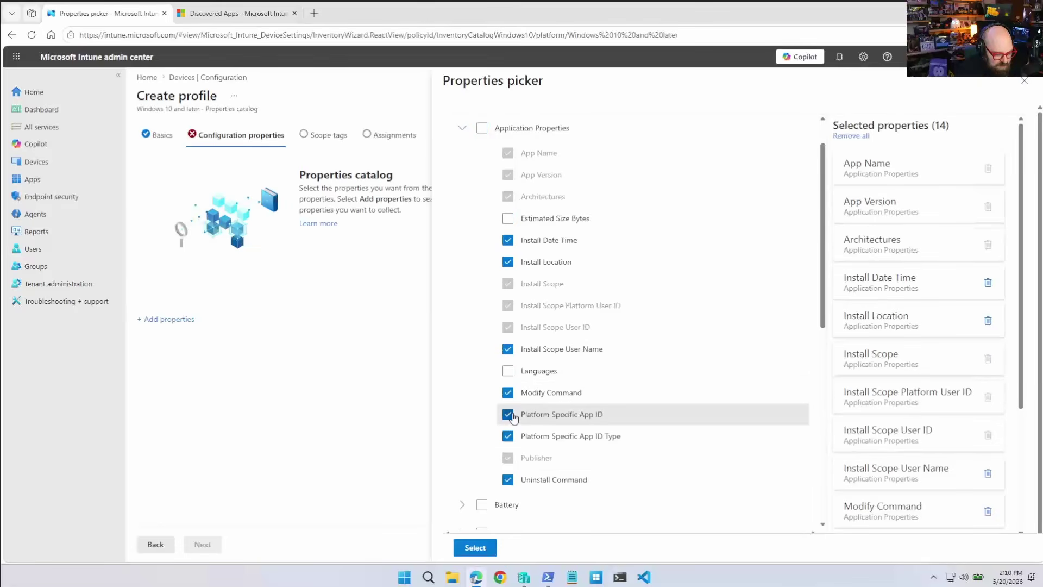
click(510, 415)
click(507, 371)
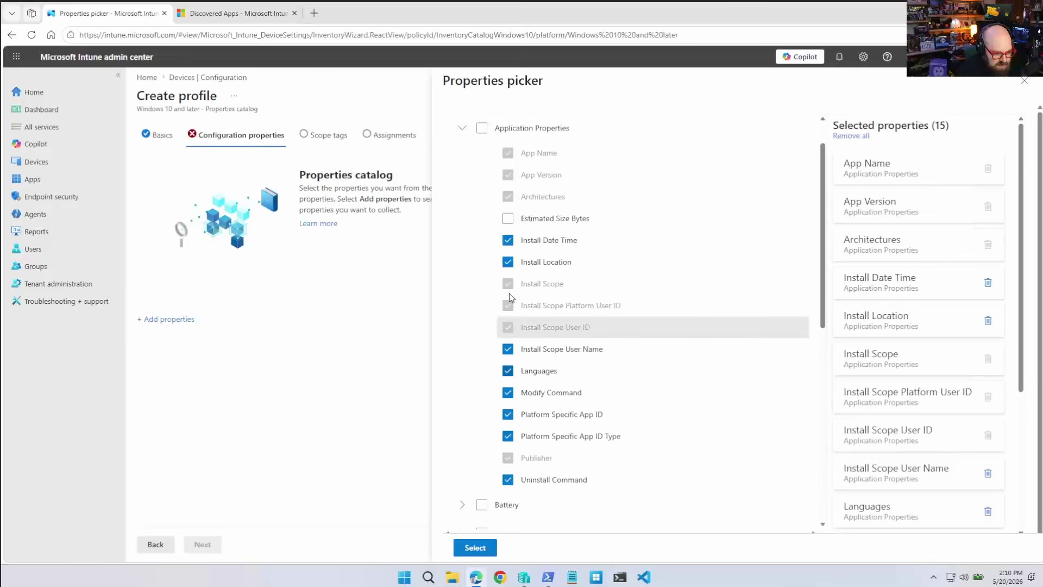
click(514, 224)
Check the full Application Properties selection and add it to the profile.
scroll(622, 368, down, 3)
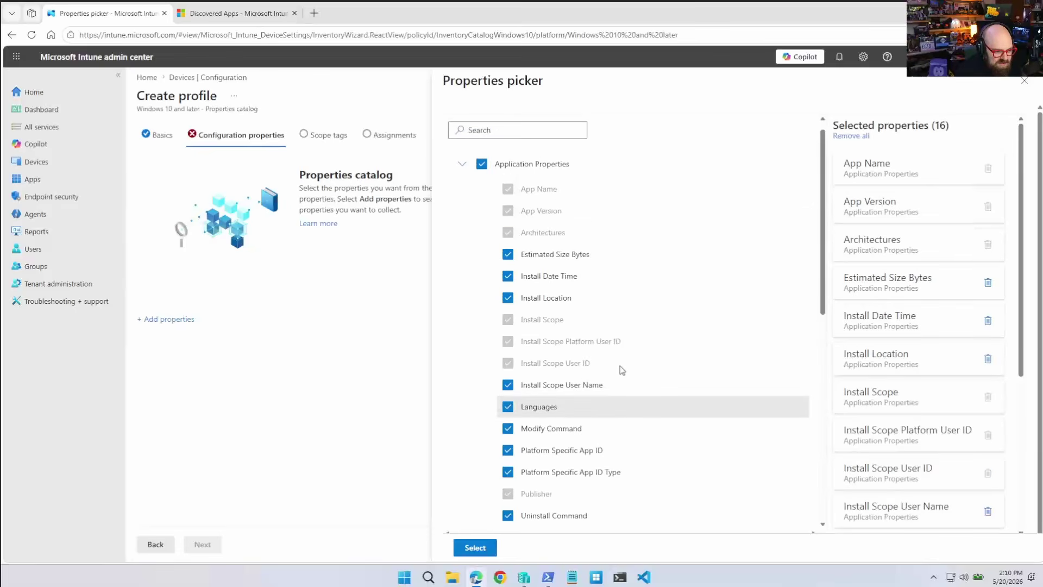
scroll(622, 370, up, 3)
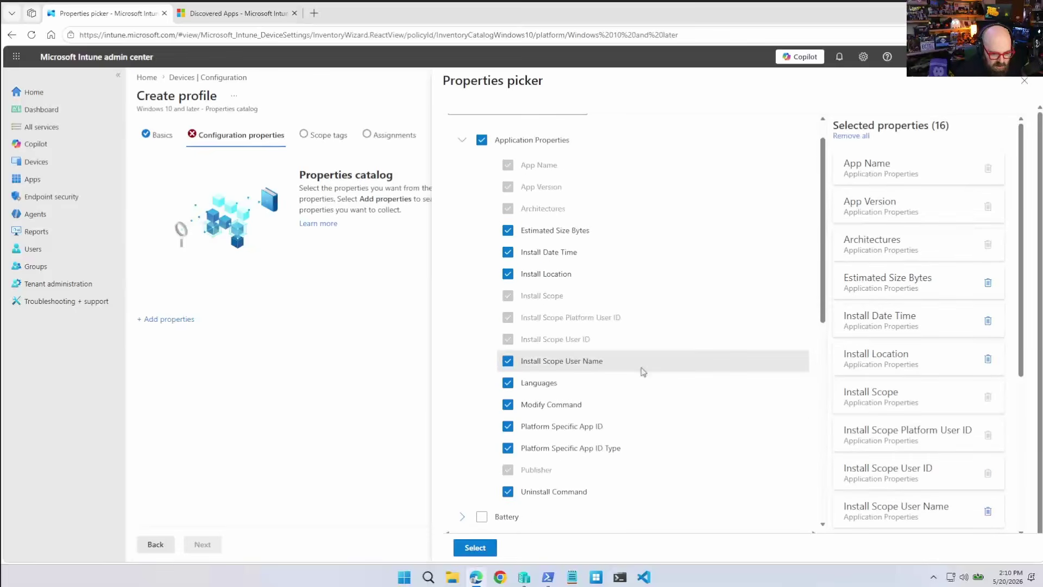
scroll(868, 376, down, 5)
scroll(868, 376, up, 5)
scroll(631, 327, up, 1)
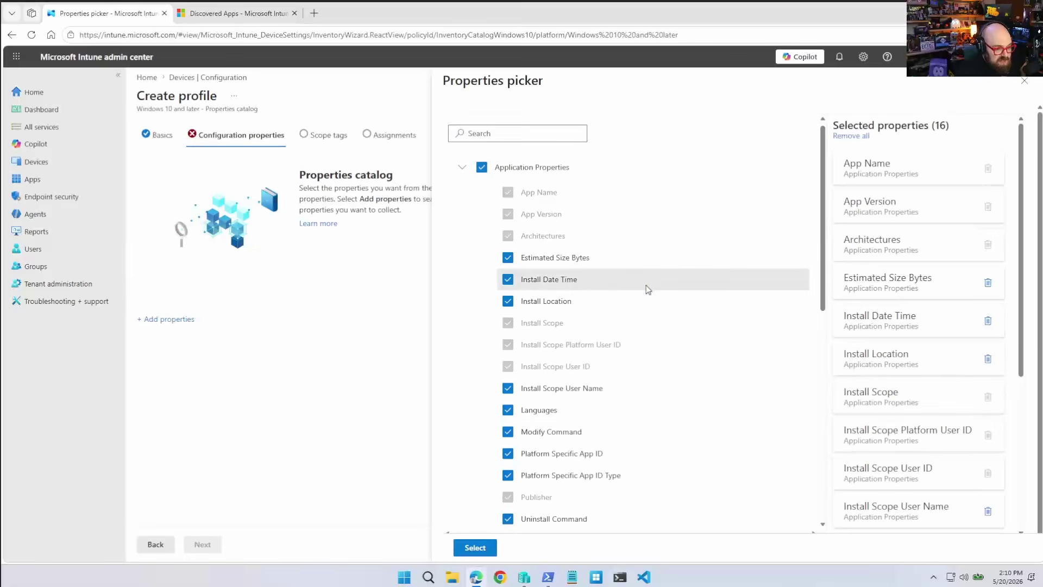
click(473, 549)
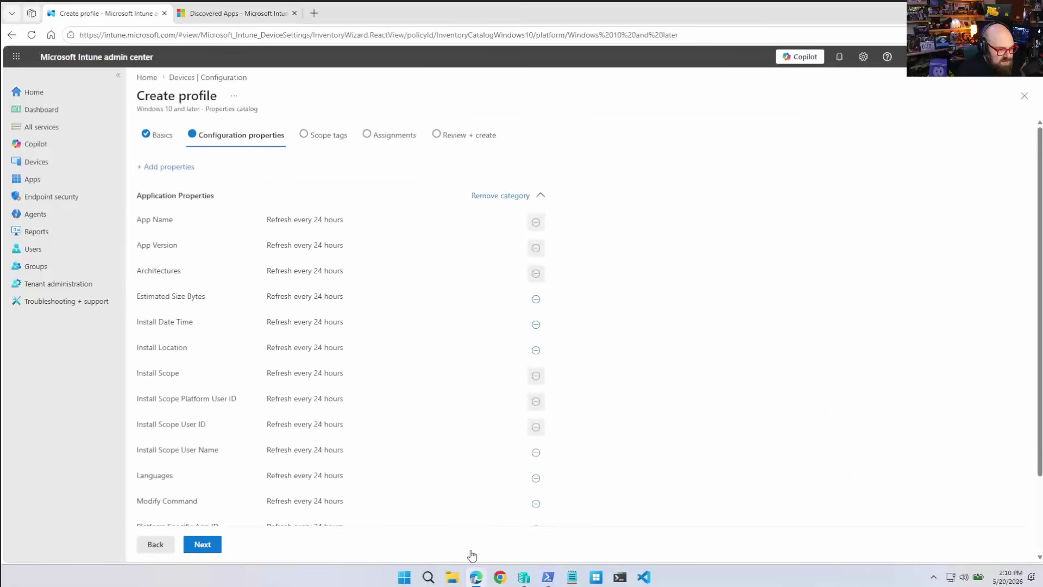
Review the refresh intervals of the added properties and keep the Default scope tag, continuing to the assignments.
scroll(441, 321, down, 2)
scroll(324, 356, down, 1)
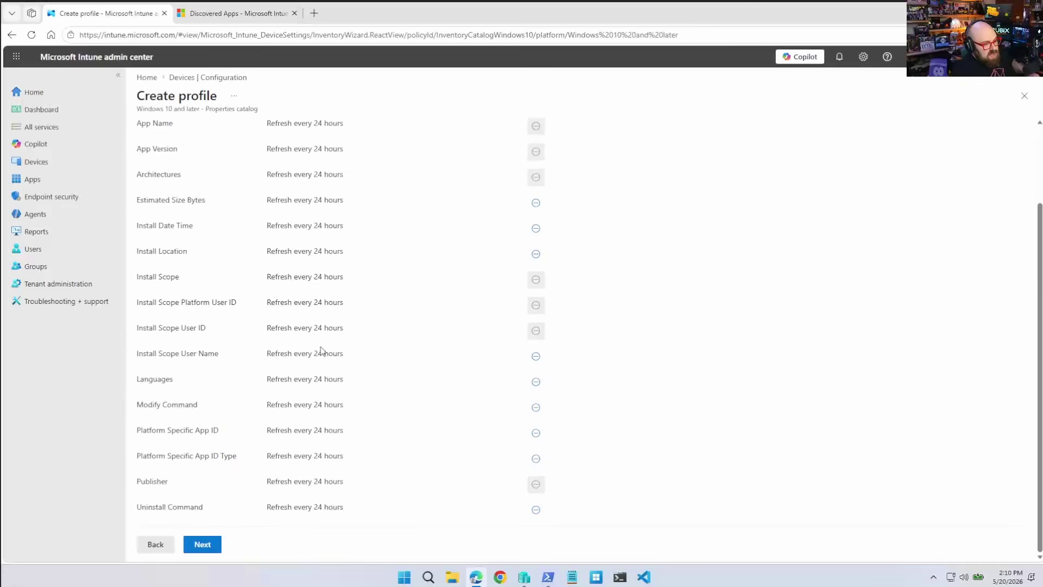
scroll(349, 460, up, 3)
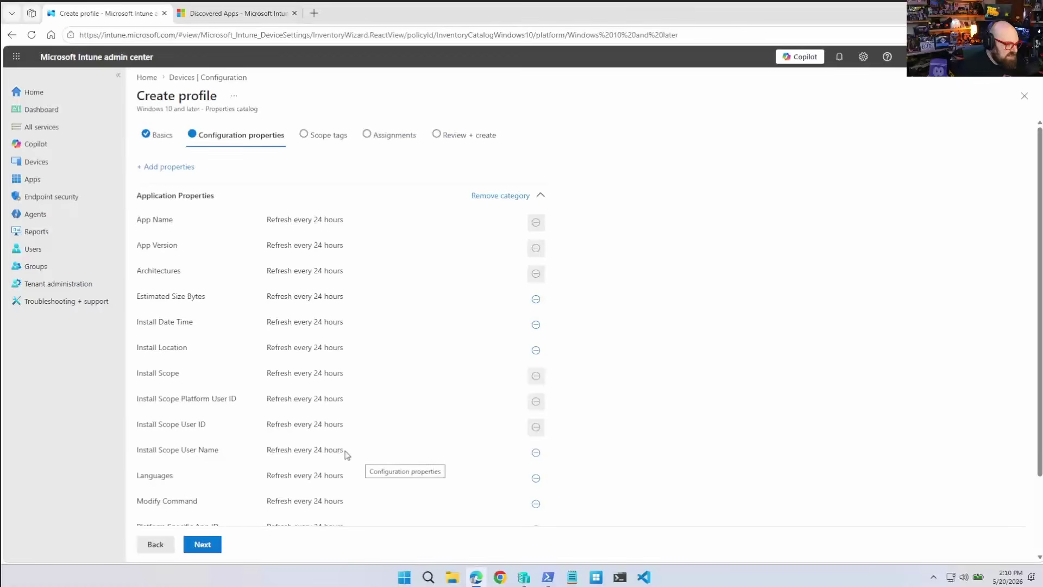
click(201, 544)
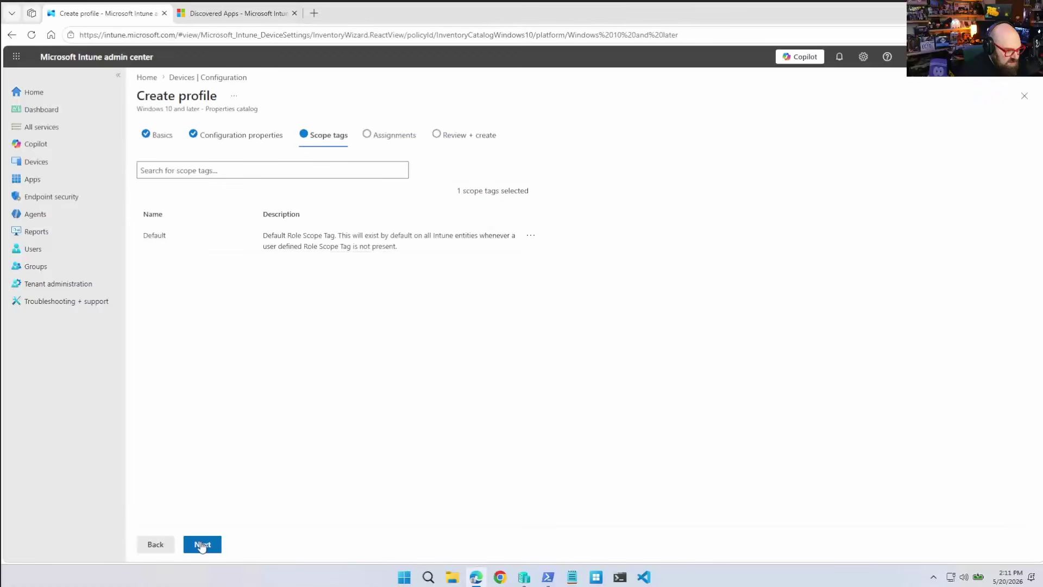
click(201, 544)
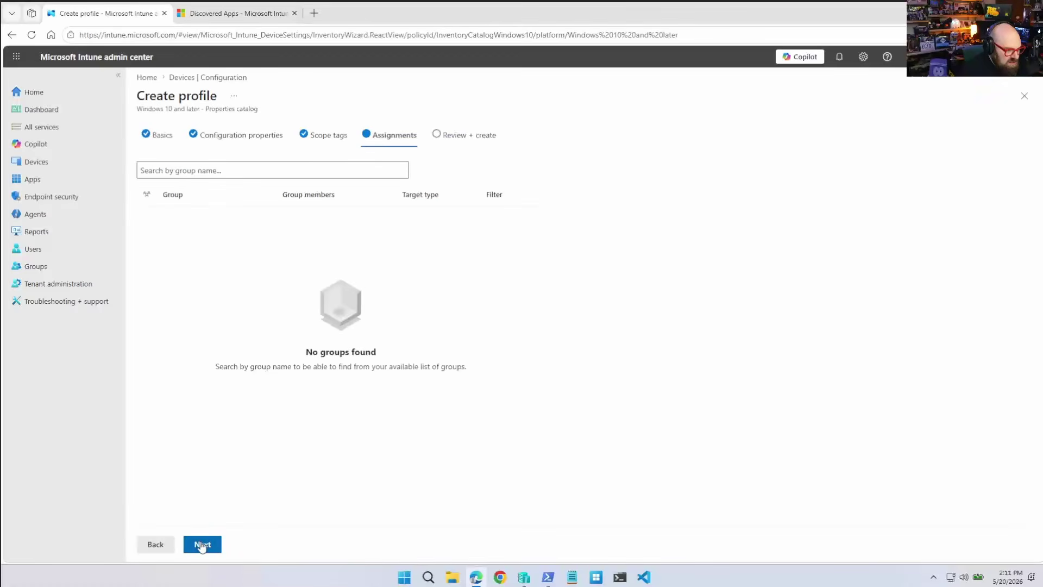
Assign the profile to All devices as an included group and finish creating it.
click(239, 167)
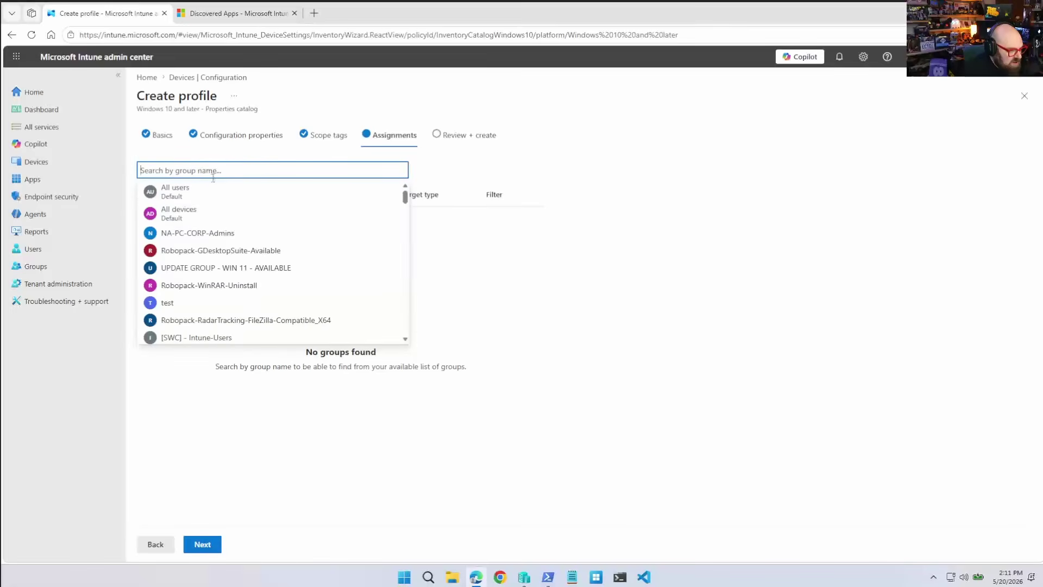
click(210, 211)
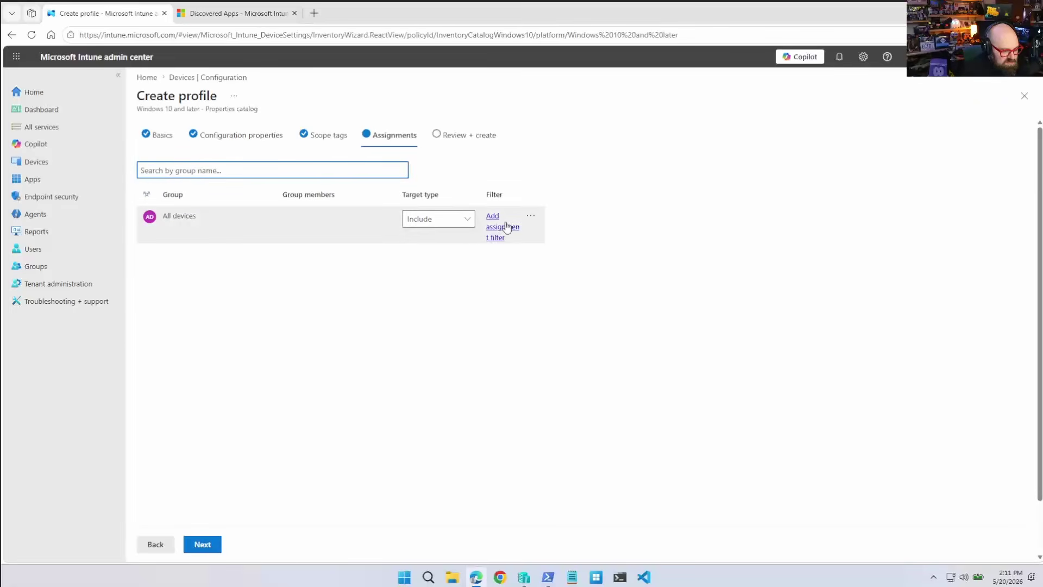
click(198, 545)
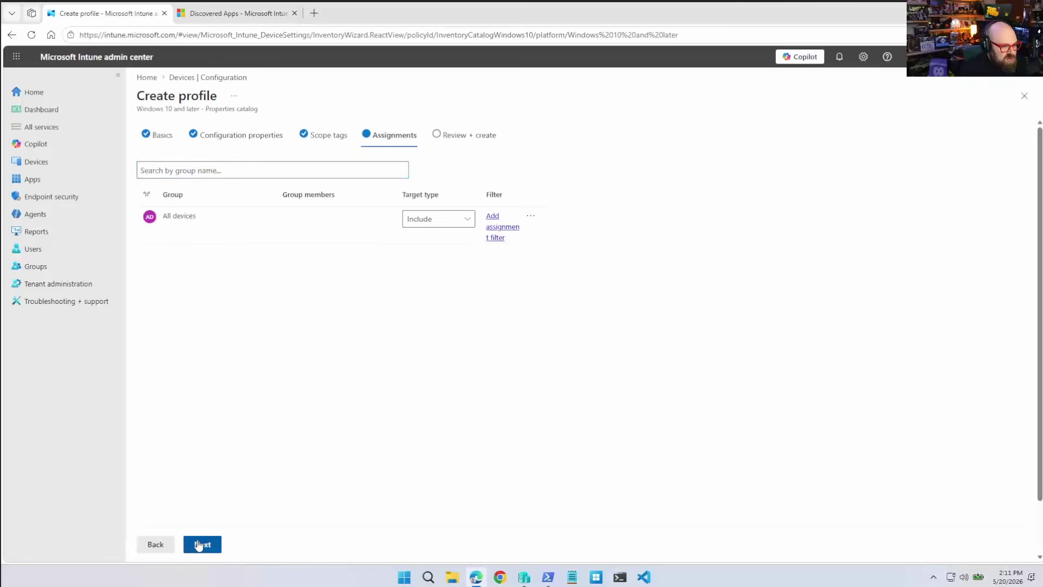
click(199, 544)
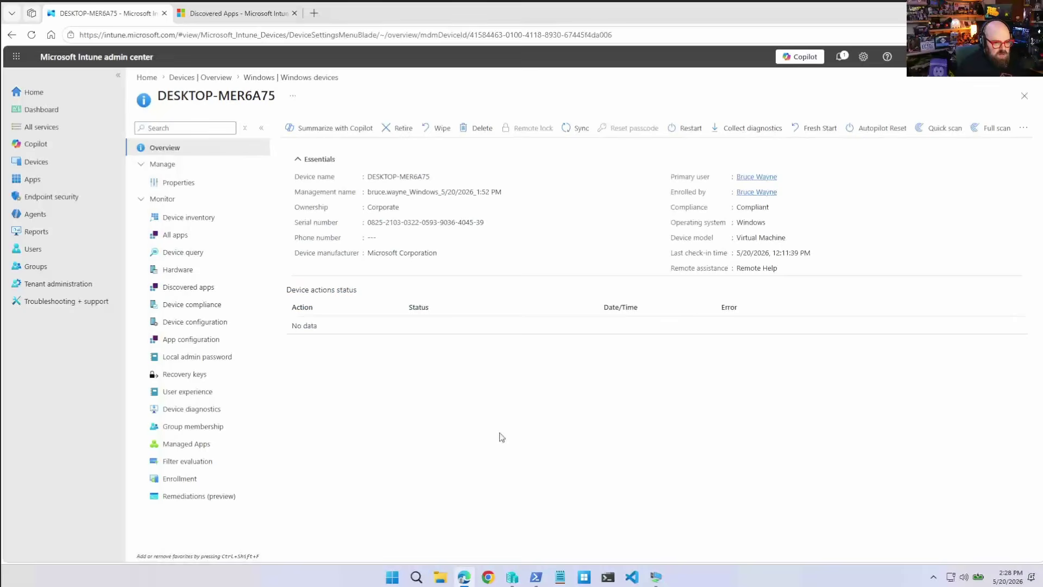
View the app inventory of DESKTOP-MER6A75 within its list of all apps.
click(173, 236)
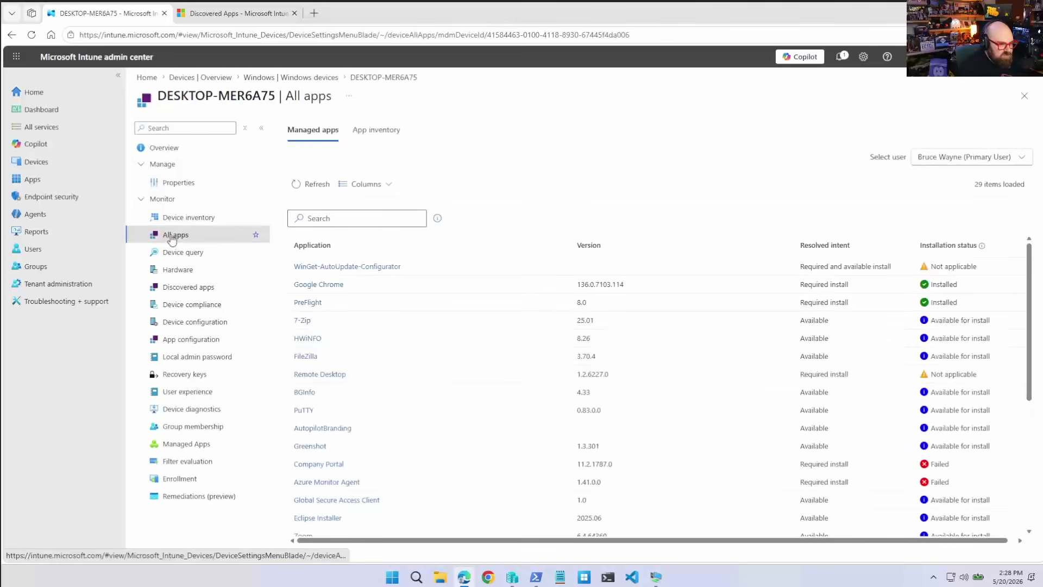
click(391, 136)
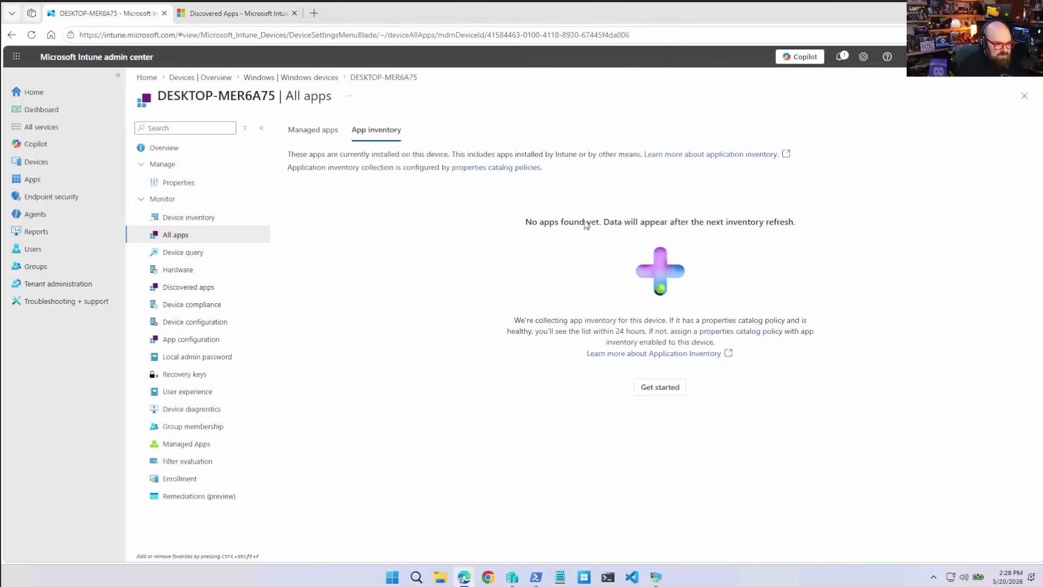